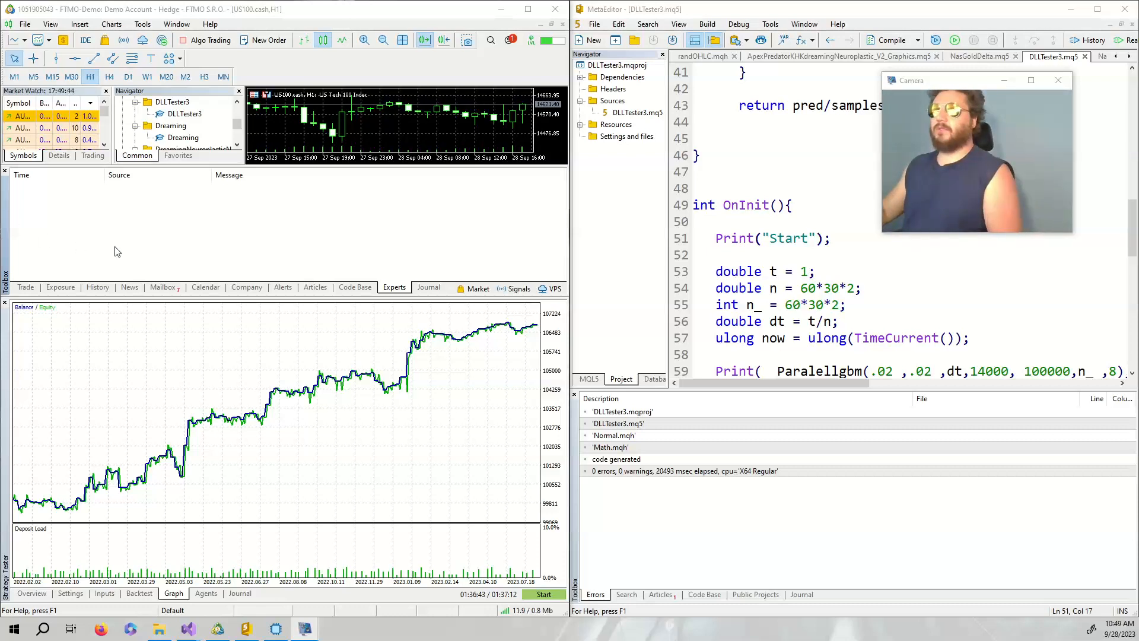
Attach DLLTester3 to the US100 chart with DLL imports allowed and start it.
{"action": "left_click", "coordinate": [184, 114]}
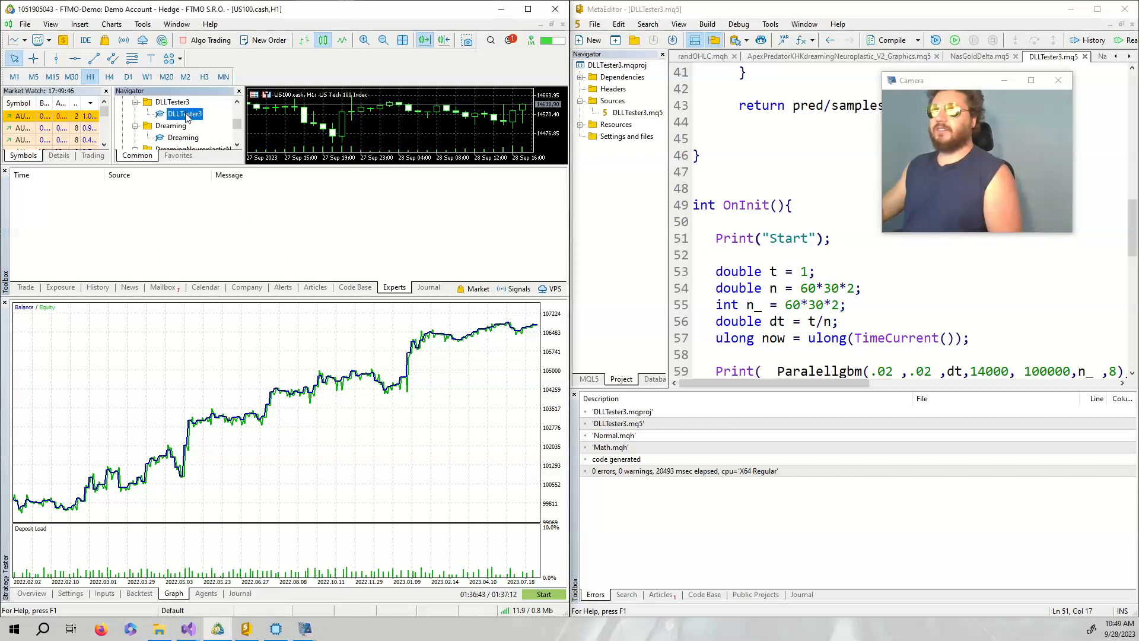
{"action": "left_click_drag", "start_coordinate": [185, 114], "coordinate": [330, 131]}
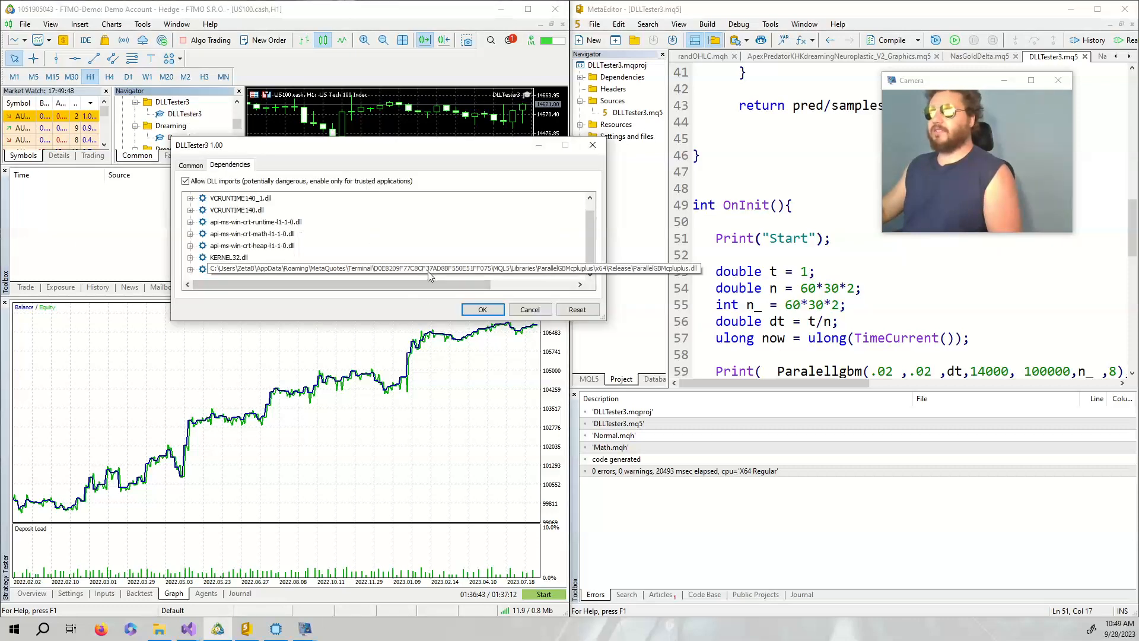
{"action": "left_click", "coordinate": [482, 309]}
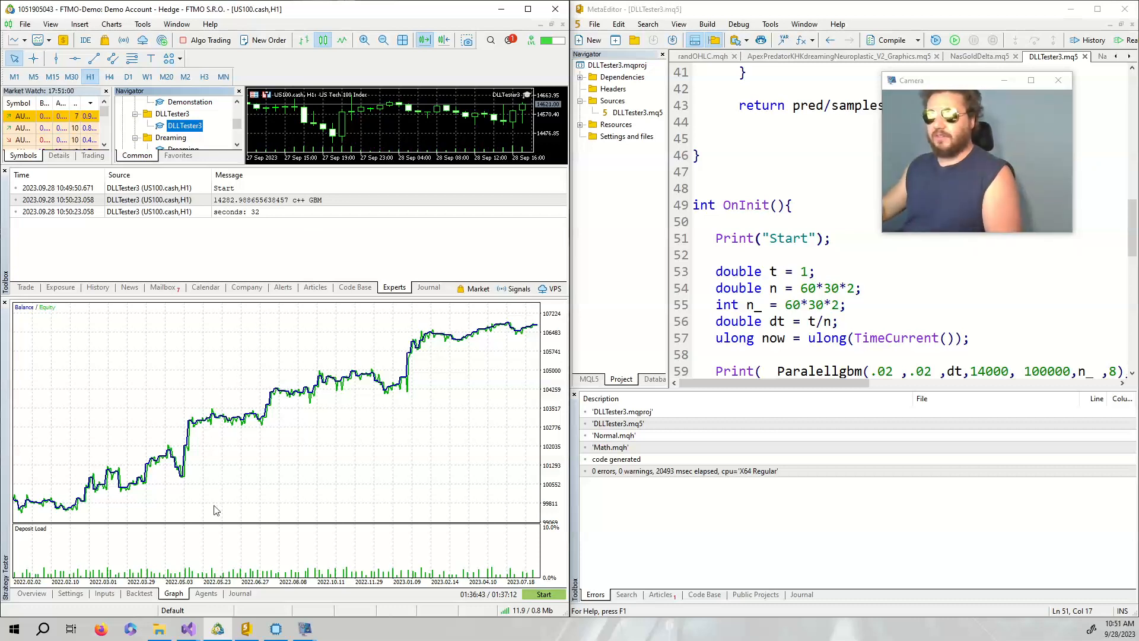
{"action": "mouse_move", "coordinate": [187, 629]}
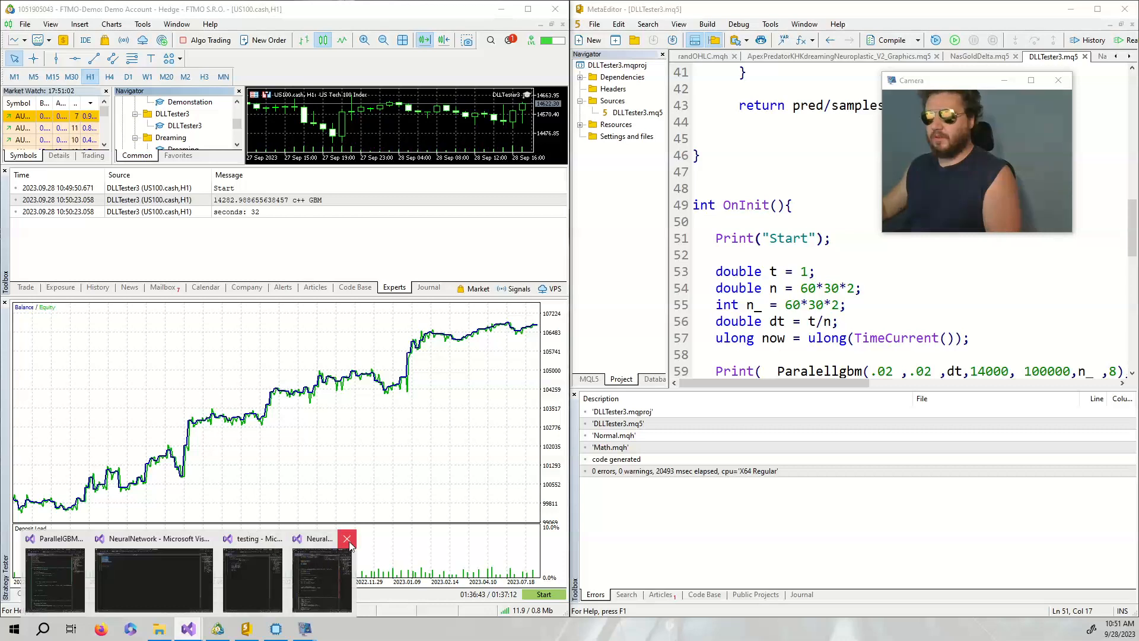
Switch to ParallelGBMcplusplus.cpp and highlight the include lines and shared ResVal declaration.
{"action": "left_click", "coordinate": [48, 575]}
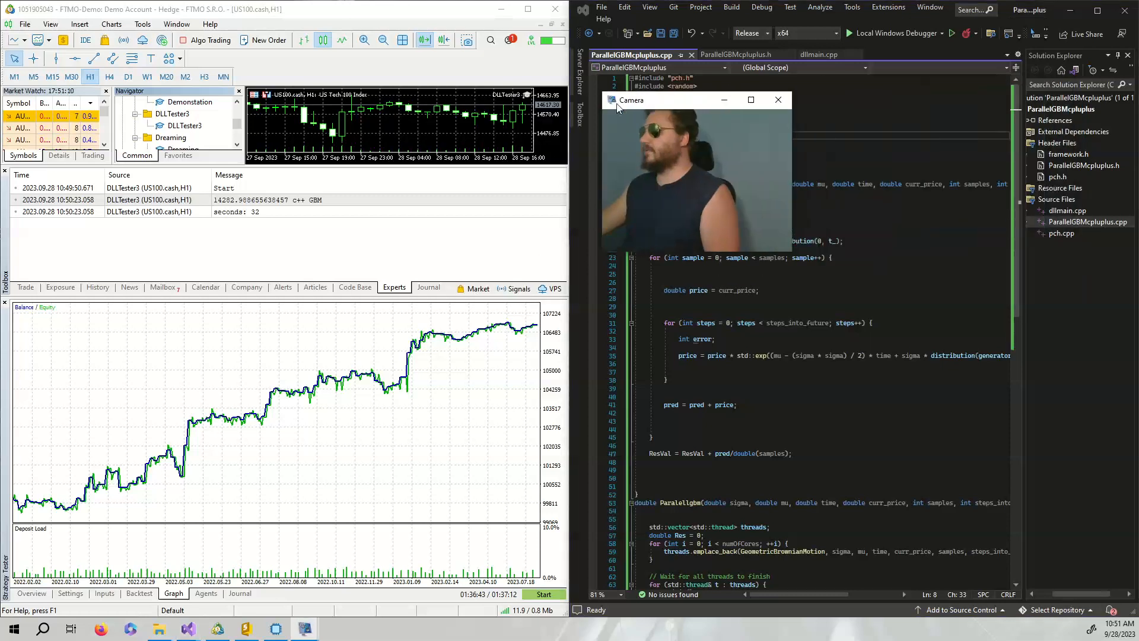
{"action": "left_click_drag", "start_coordinate": [935, 84], "coordinate": [400, 101]}
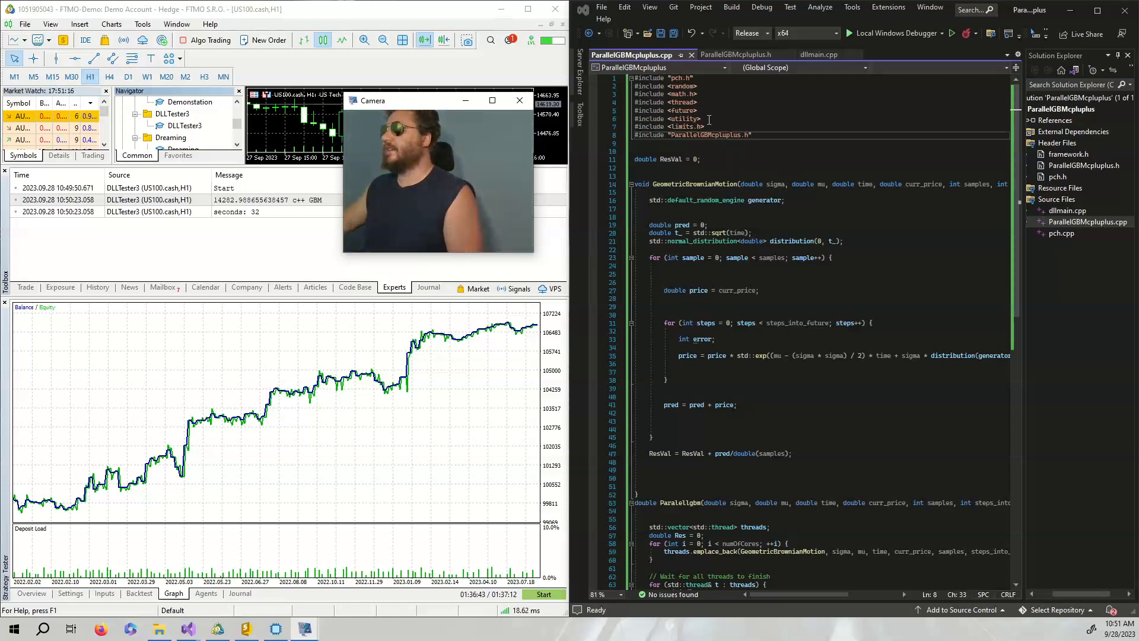
{"action": "left_click_drag", "start_coordinate": [760, 136], "coordinate": [634, 93]}
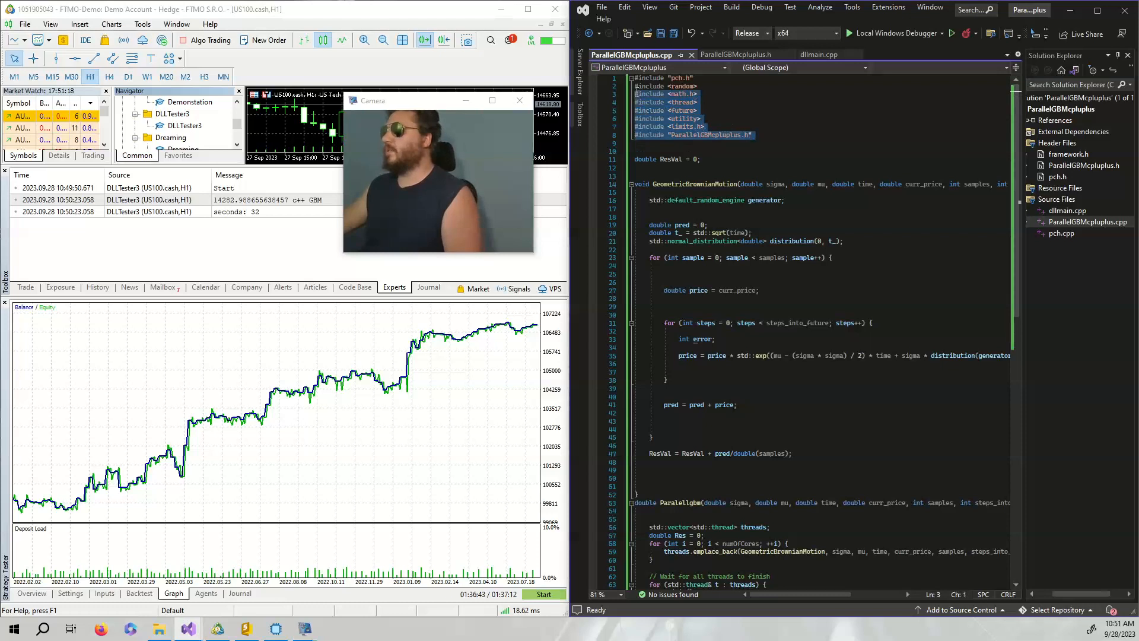
{"action": "key", "text": "shift+Up"}
{"action": "scroll", "coordinate": [738, 153], "scroll_direction": "down", "scroll_amount": 1}
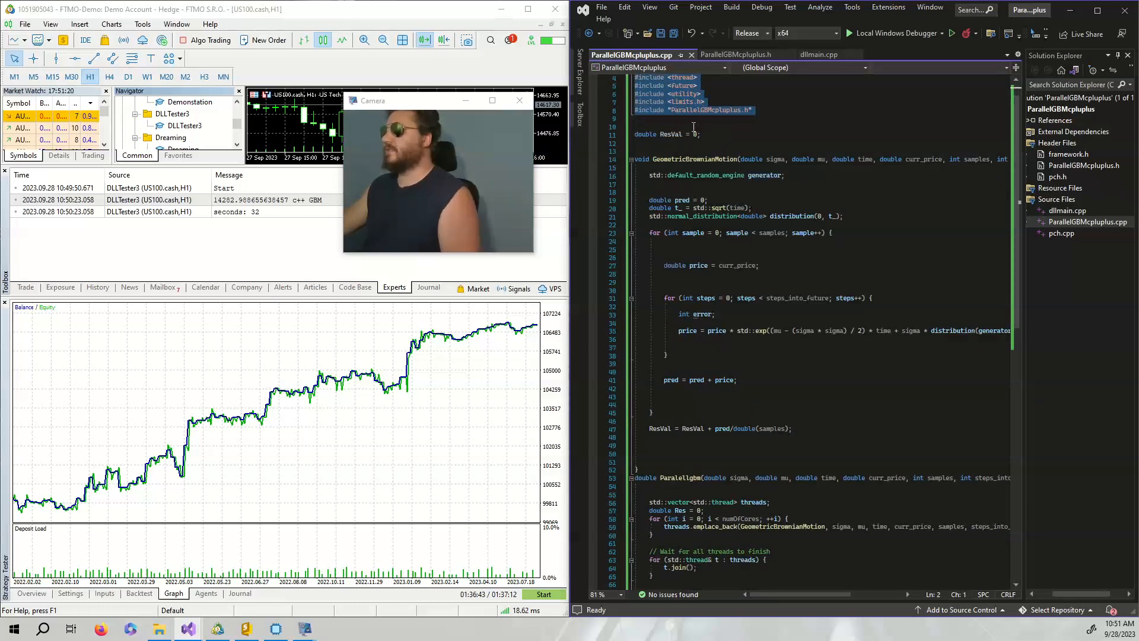
{"action": "left_click", "coordinate": [650, 126]}
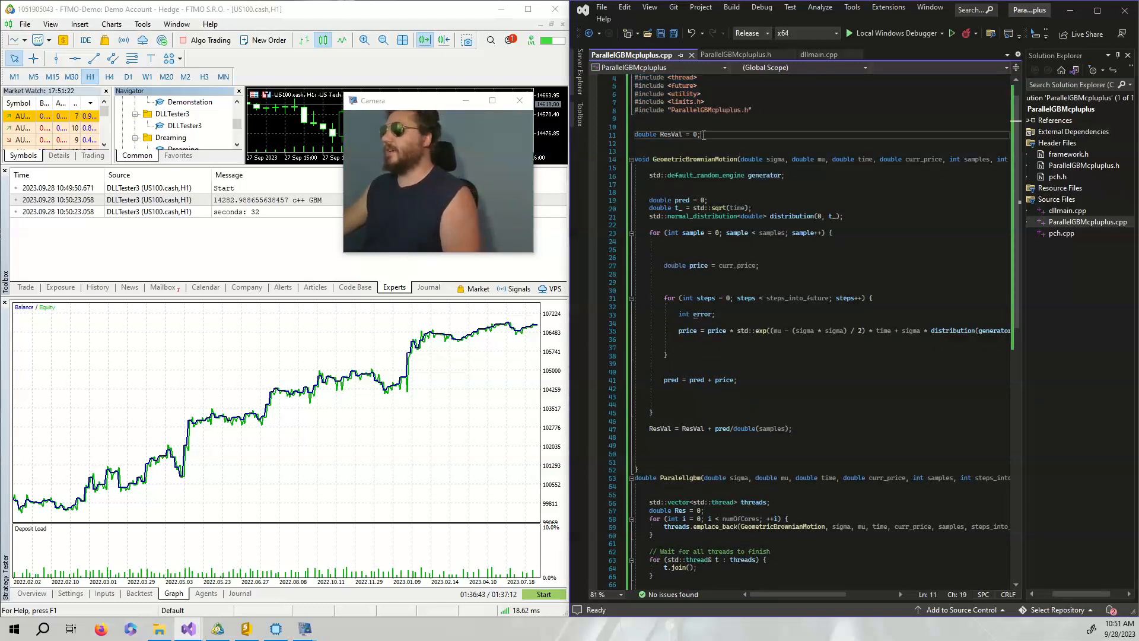
{"action": "left_click_drag", "start_coordinate": [699, 134], "coordinate": [643, 134]}
{"action": "scroll", "coordinate": [763, 161], "scroll_direction": "down", "scroll_amount": 1}
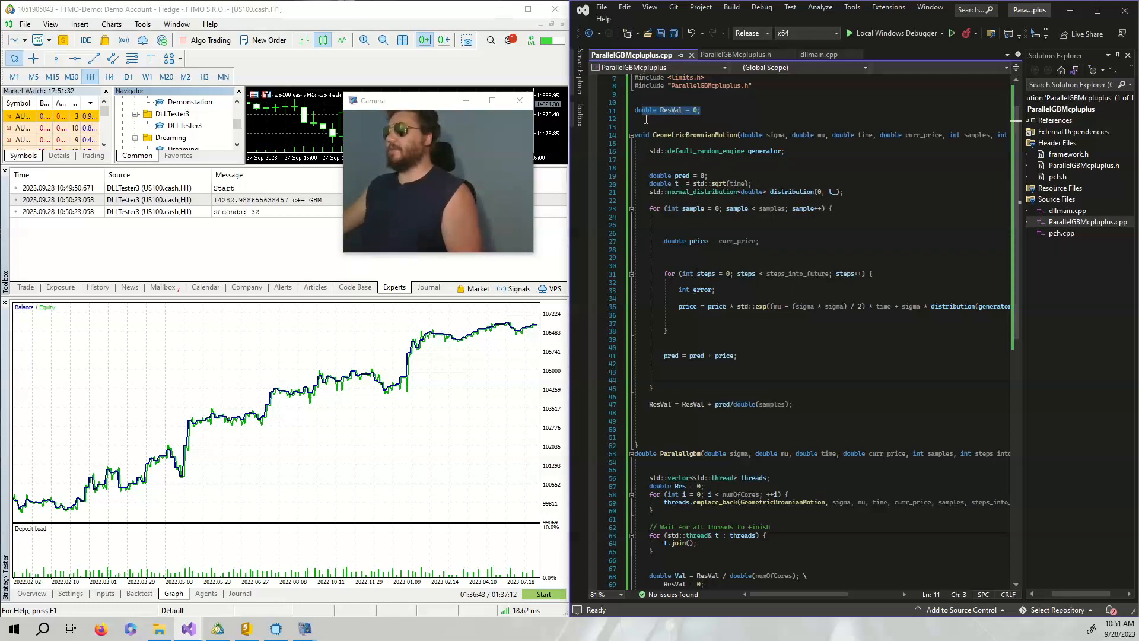
{"action": "scroll", "coordinate": [735, 290], "scroll_direction": "down", "scroll_amount": 1}
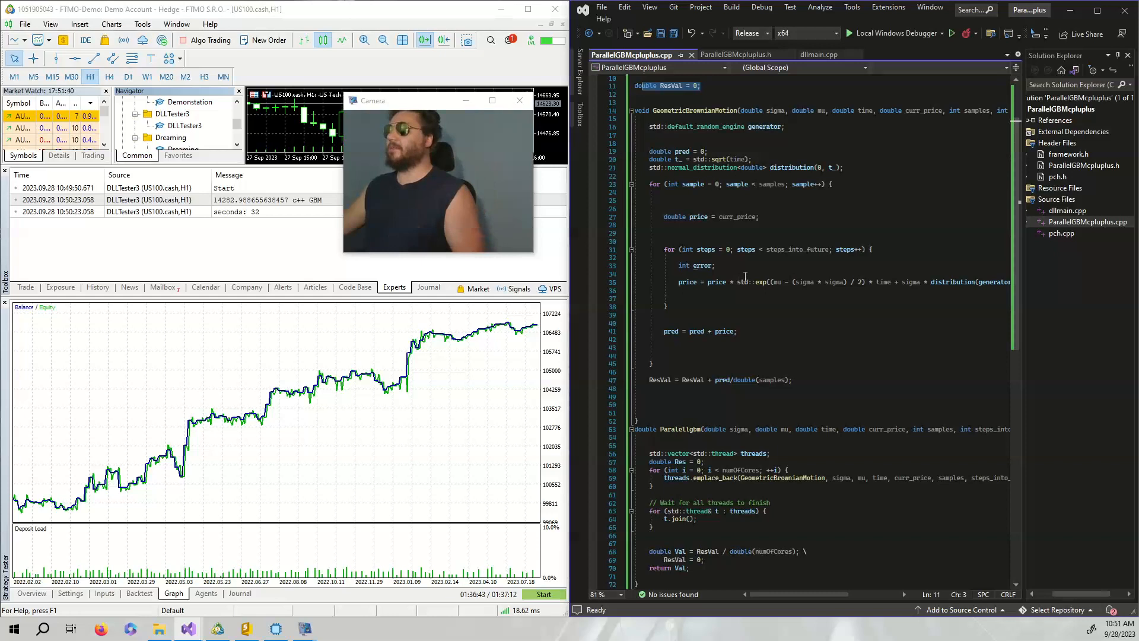
{"action": "scroll", "coordinate": [748, 276], "scroll_direction": "down", "scroll_amount": 1}
{"action": "scroll", "coordinate": [684, 206], "scroll_direction": "up", "scroll_amount": 1}
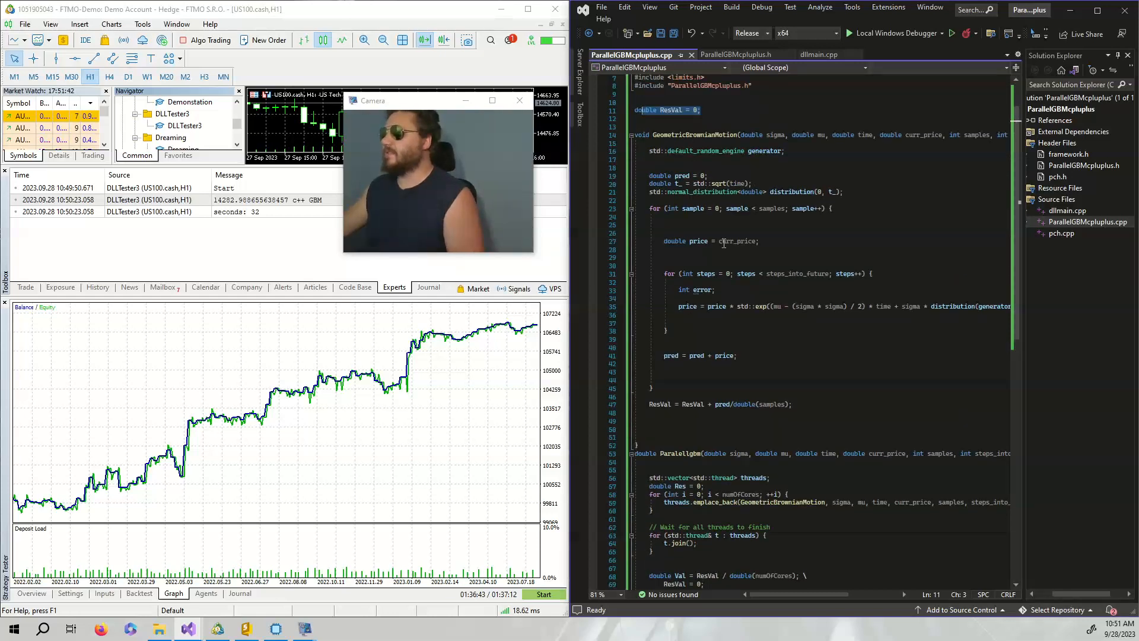
{"action": "scroll", "coordinate": [746, 263], "scroll_direction": "down", "scroll_amount": 2}
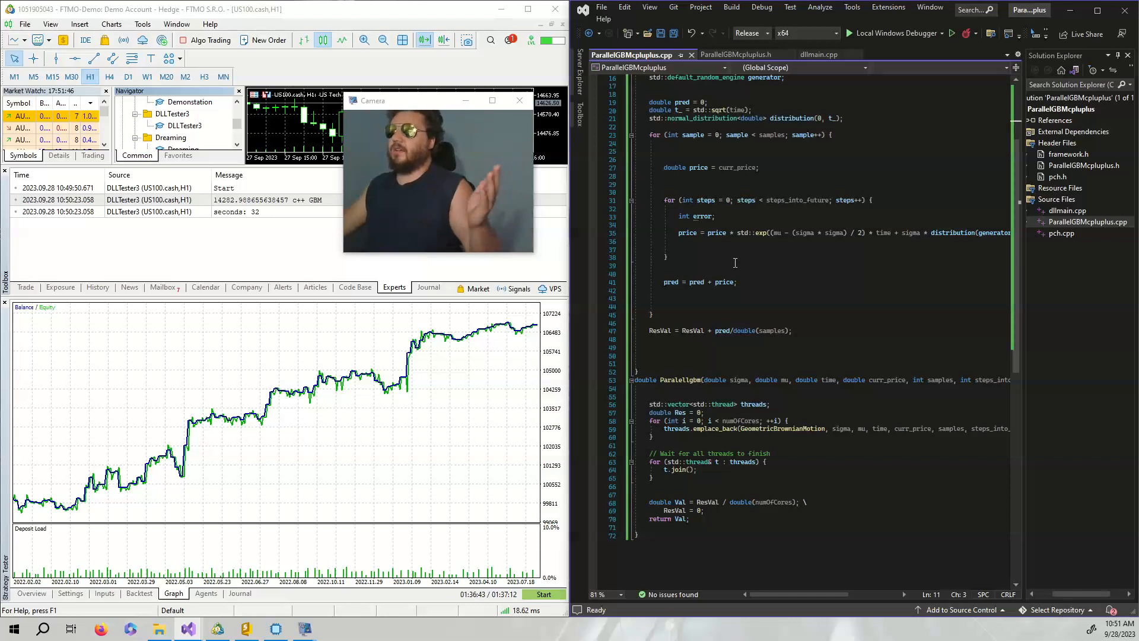
{"action": "scroll", "coordinate": [740, 265], "scroll_direction": "down", "scroll_amount": 1}
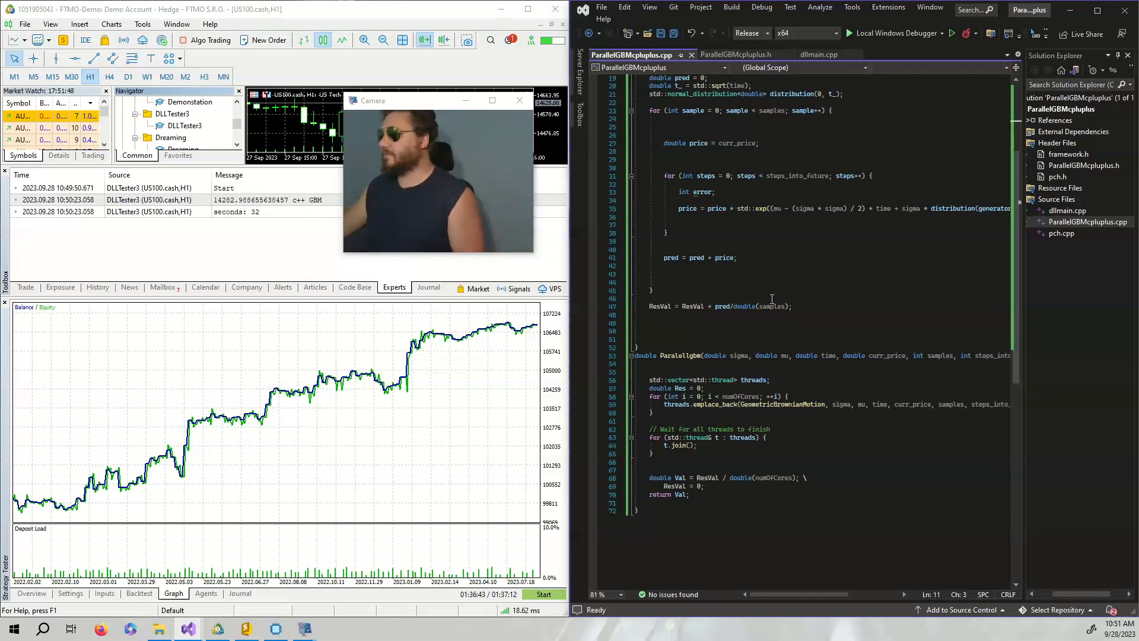
{"action": "scroll", "coordinate": [772, 298], "scroll_direction": "down", "scroll_amount": 2}
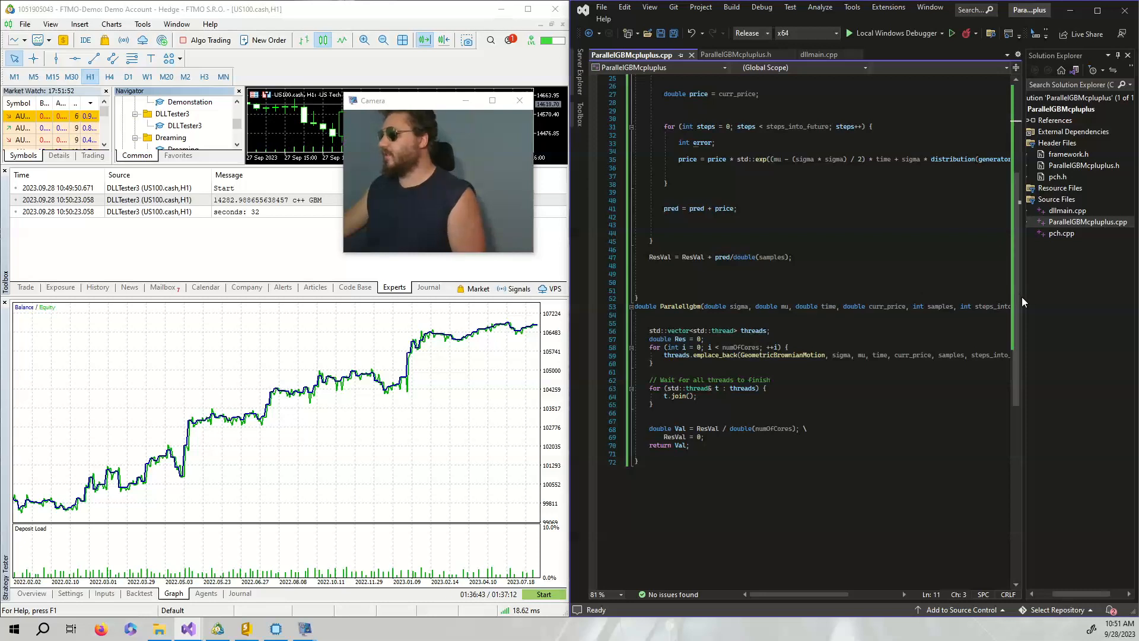
Drag the Solution Explorer splitter right so the editor shows long lines.
{"action": "left_click_drag", "start_coordinate": [1025, 297], "coordinate": [1092, 296]}
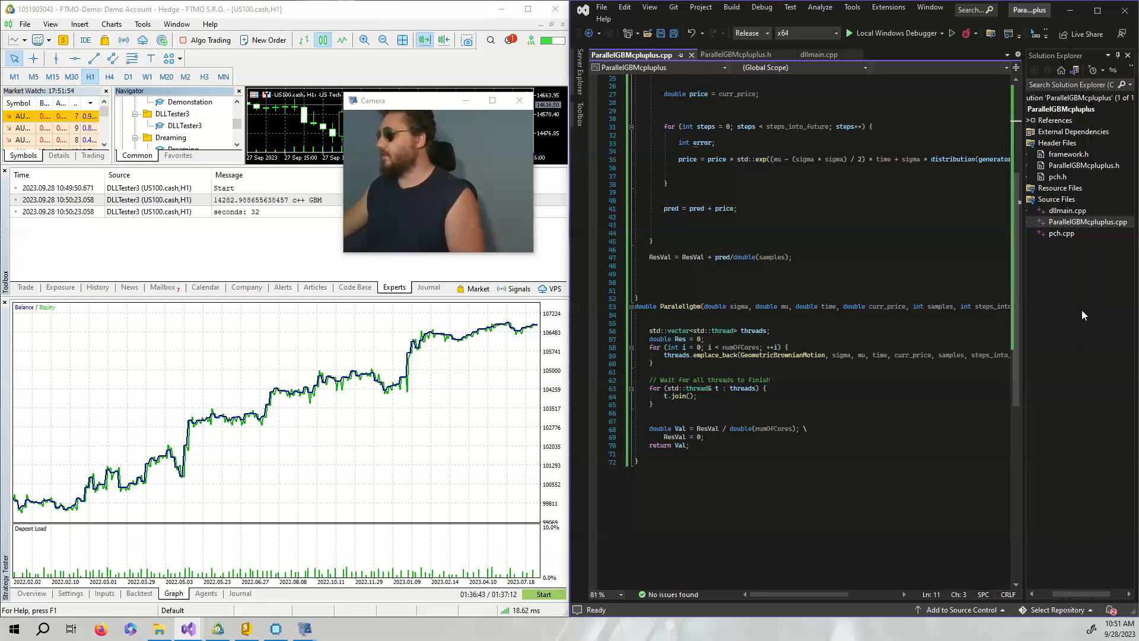
Maximize Visual Studio and review the ResVal reset line before moving to the header tab.
{"action": "left_click", "coordinate": [1097, 10]}
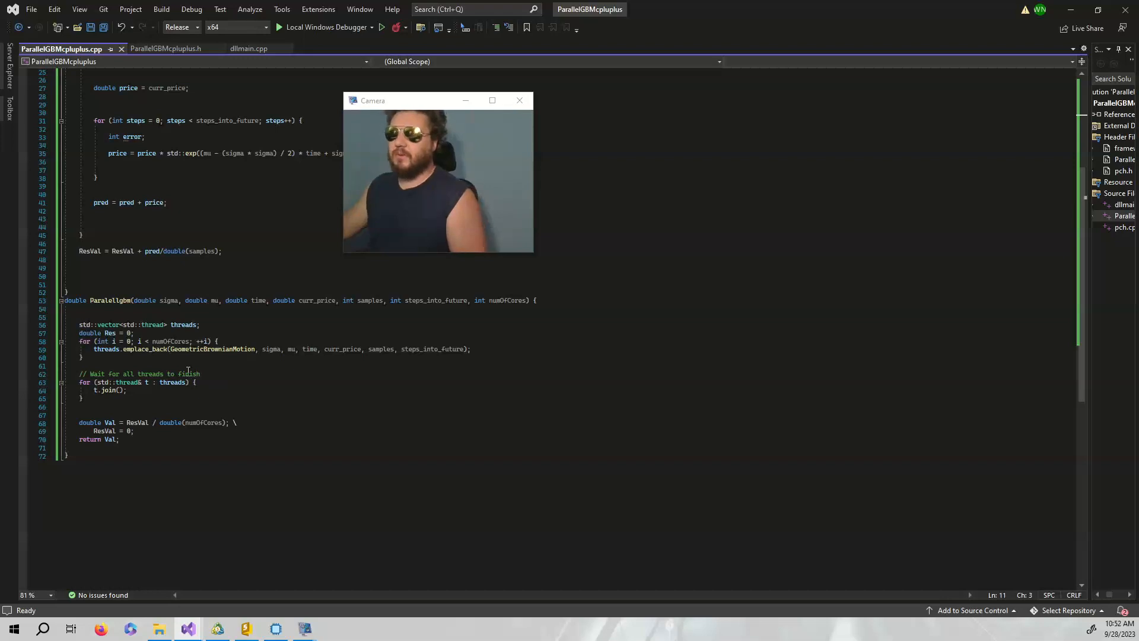
{"action": "left_click", "coordinate": [142, 431]}
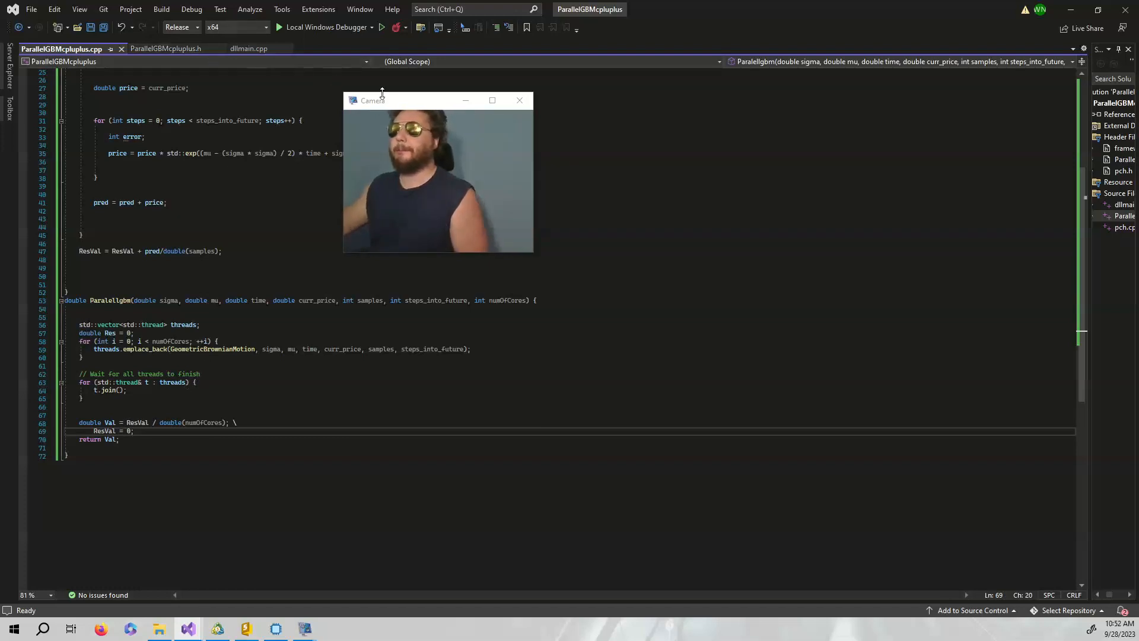
{"action": "left_click_drag", "start_coordinate": [423, 105], "coordinate": [813, 111]}
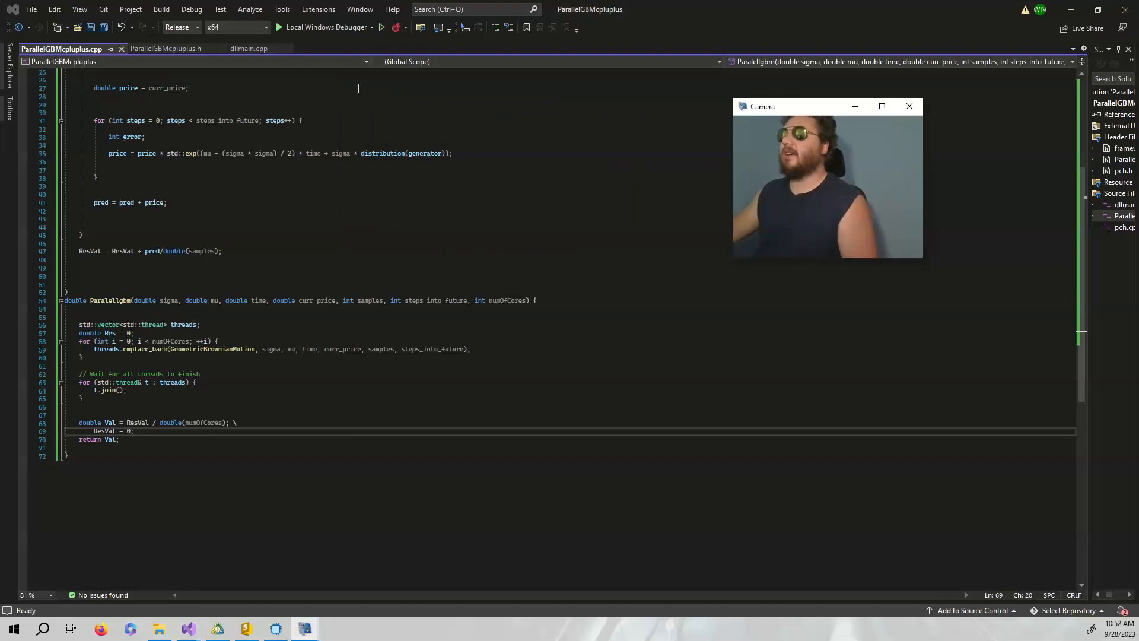
Inspect the dllimport define in ParallelGBMcpluplus.h, then review dllmain.cpp with a wider file list.
{"action": "left_click", "coordinate": [183, 49]}
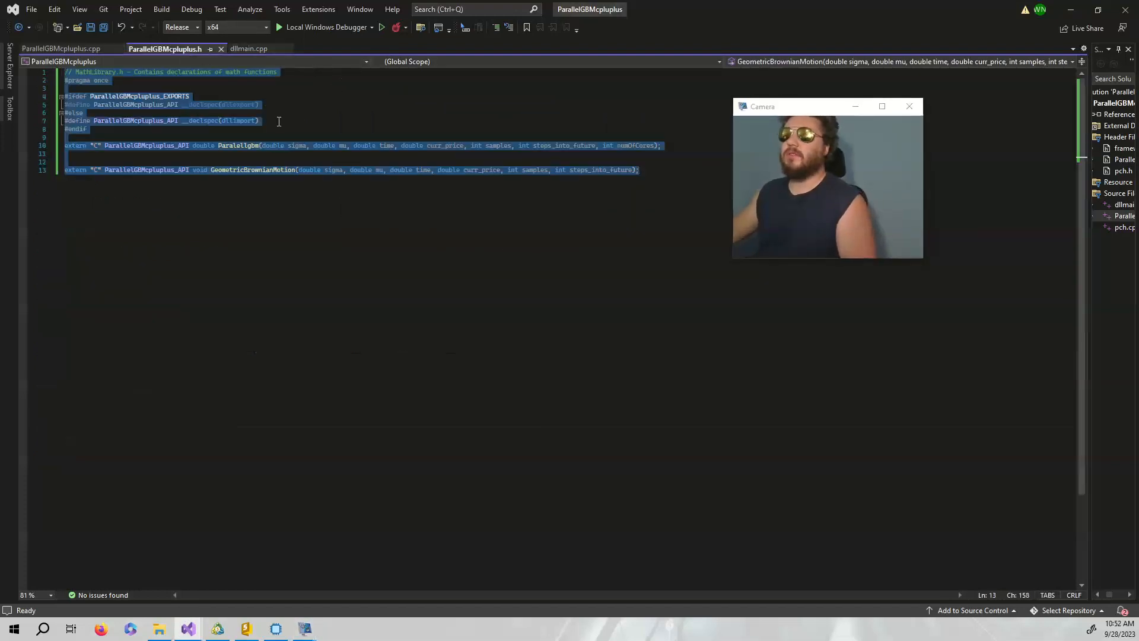
{"action": "left_click", "coordinate": [300, 121]}
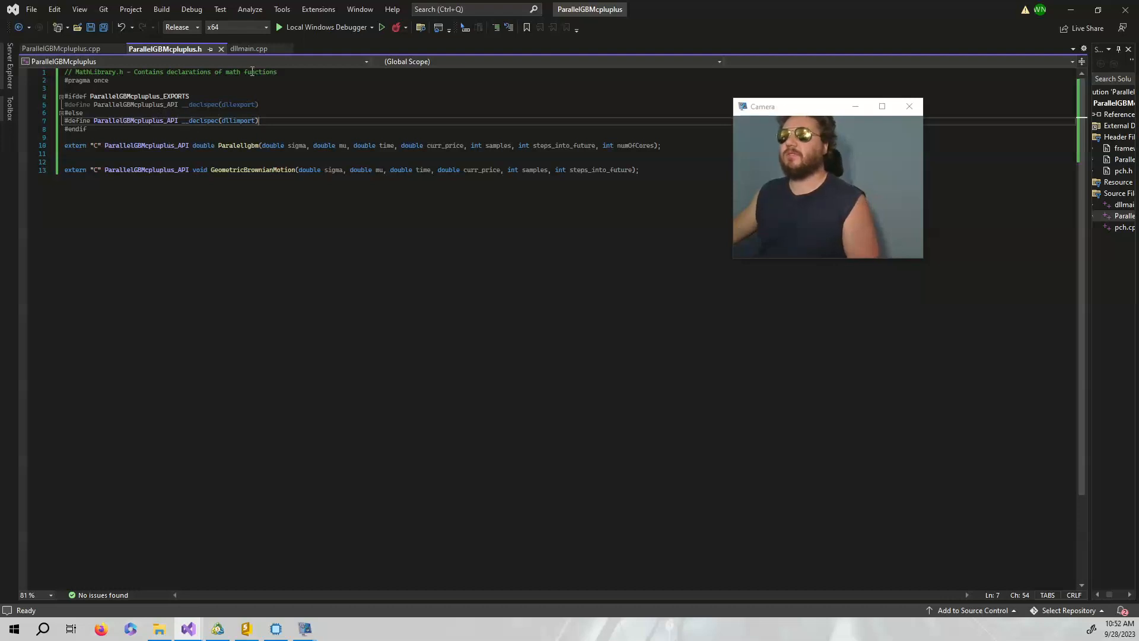
{"action": "left_click", "coordinate": [251, 49]}
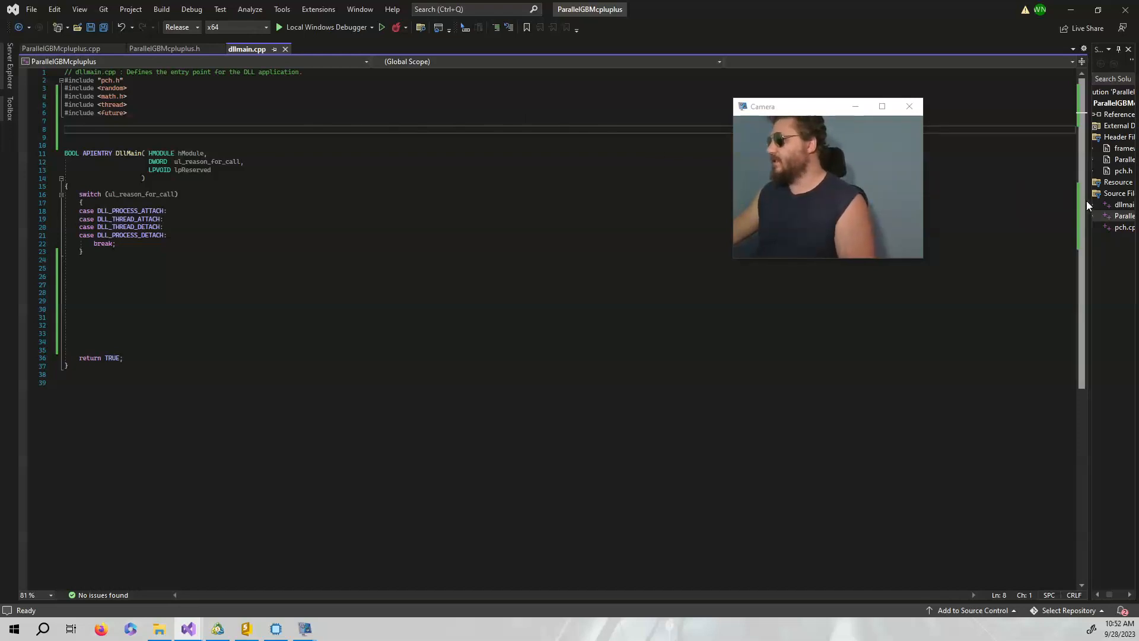
{"action": "left_click_drag", "start_coordinate": [1087, 201], "coordinate": [1013, 196]}
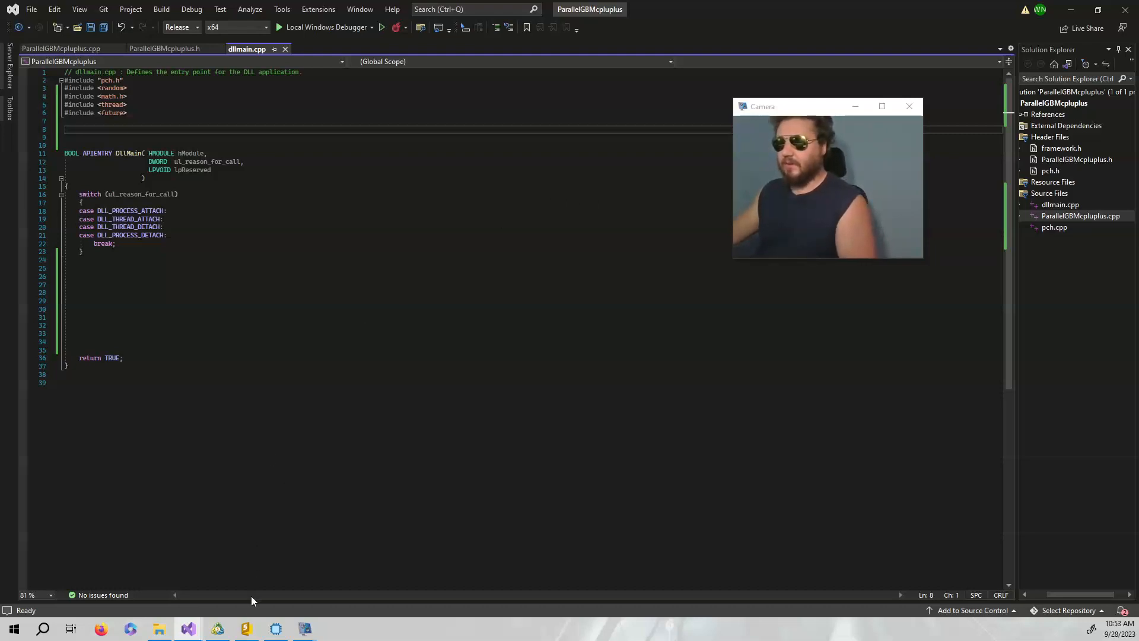
Bring MetaEditor with the DLLTester3.mq5 script to the front.
{"action": "left_click", "coordinate": [246, 629]}
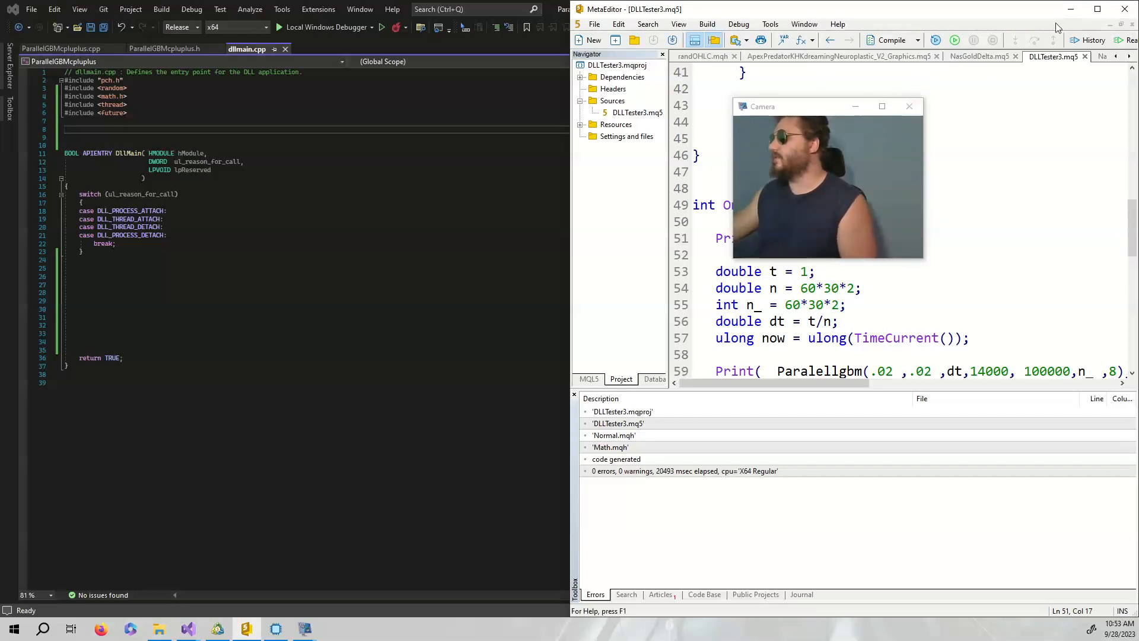
Maximize MetaEditor so DLLTester3.mq5 and its DLL import block fill the screen.
{"action": "left_click", "coordinate": [1097, 9]}
{"action": "scroll", "coordinate": [546, 132], "scroll_direction": "up", "scroll_amount": 8}
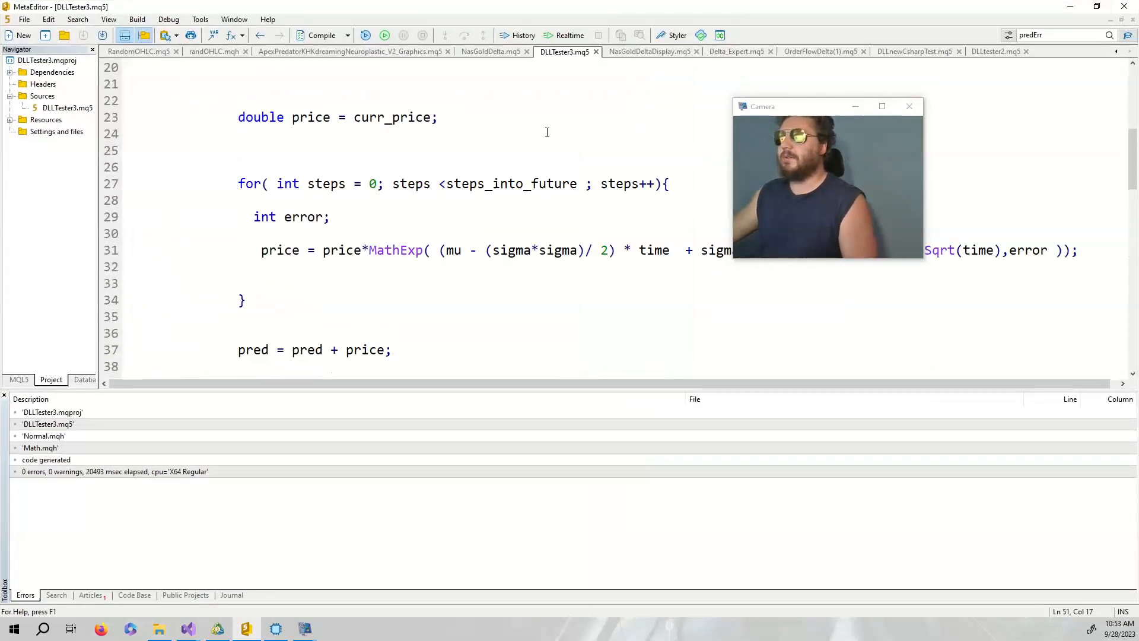
{"action": "scroll", "coordinate": [547, 132], "scroll_direction": "up", "scroll_amount": 8}
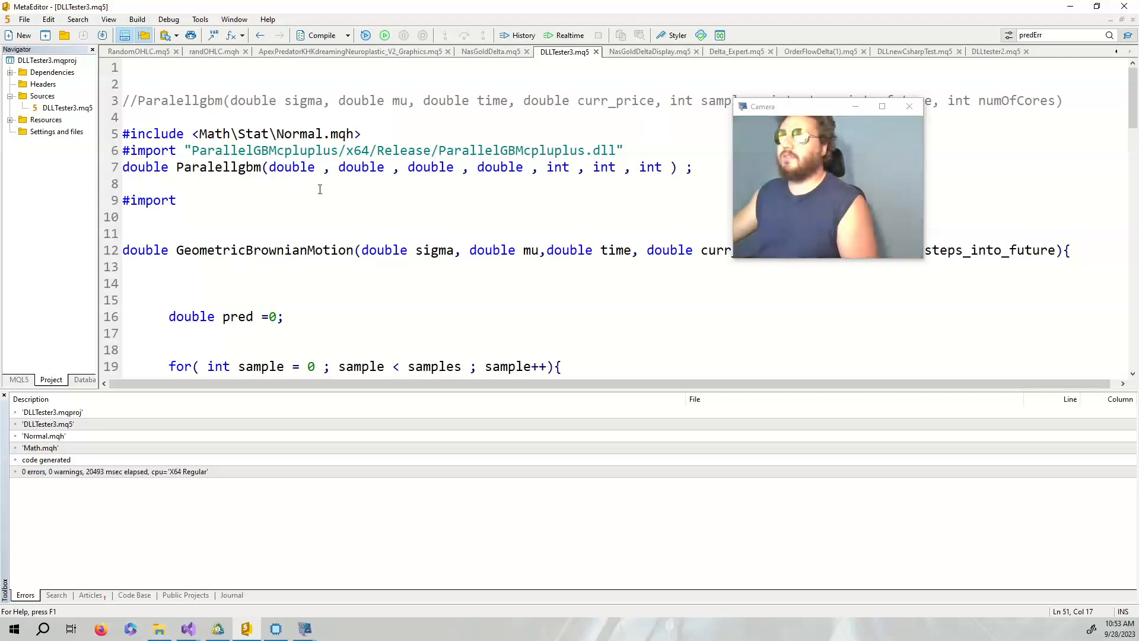
{"action": "left_click", "coordinate": [666, 171]}
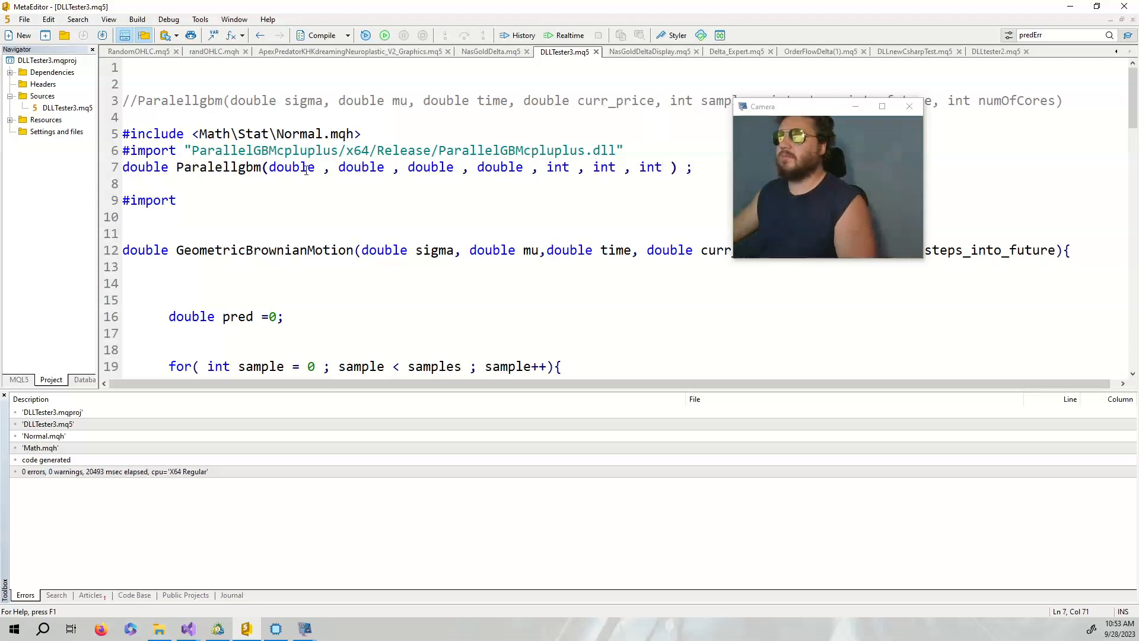
{"action": "double_click", "coordinate": [356, 168]}
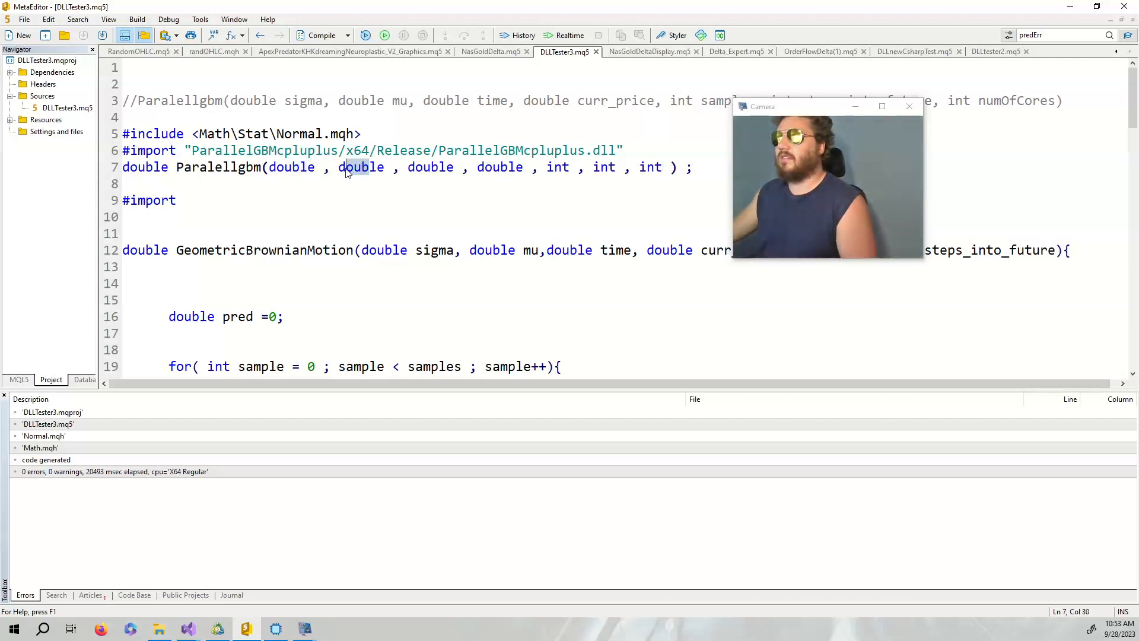
{"action": "scroll", "coordinate": [546, 180], "scroll_direction": "down", "scroll_amount": 1}
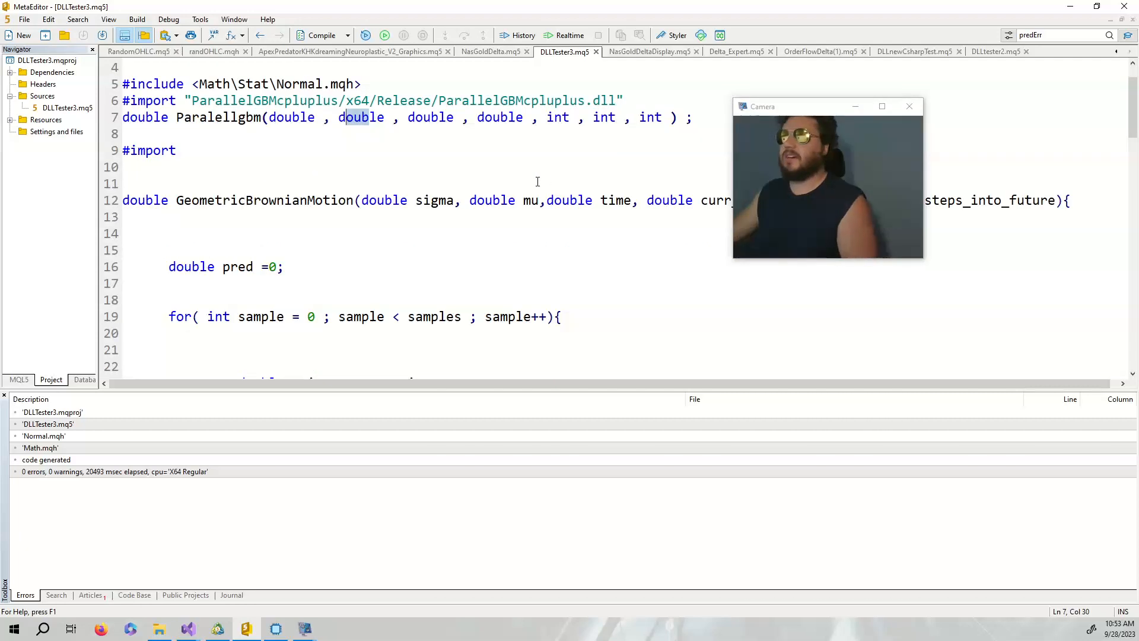
{"action": "left_click", "coordinate": [177, 117]}
{"action": "scroll", "coordinate": [267, 147], "scroll_direction": "down", "scroll_amount": 2}
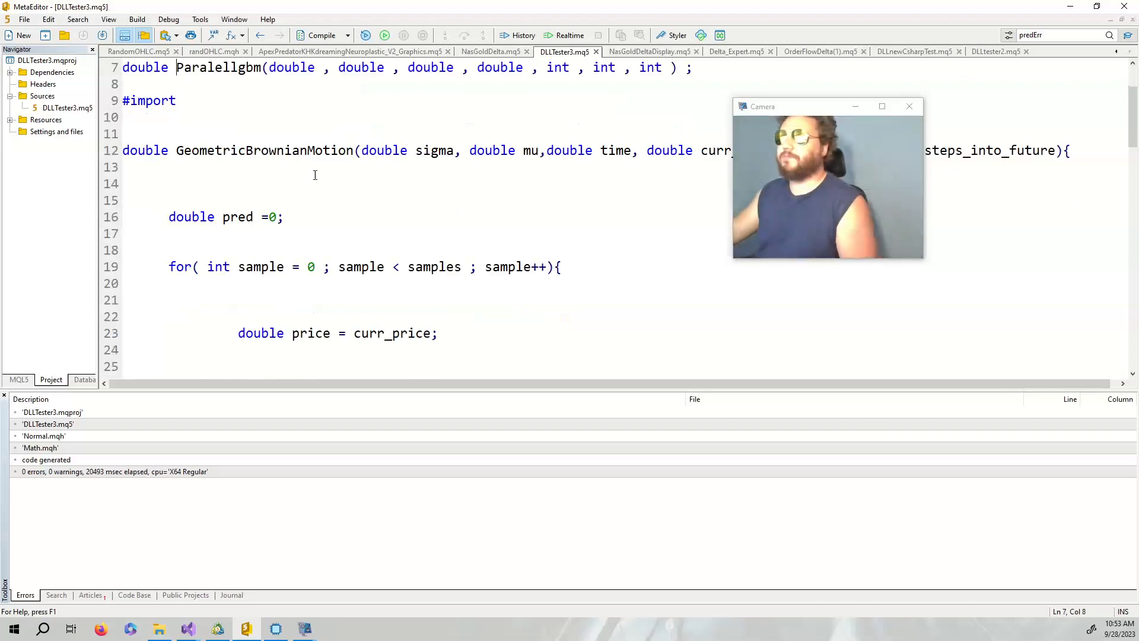
{"action": "scroll", "coordinate": [313, 174], "scroll_direction": "down", "scroll_amount": 1}
{"action": "scroll", "coordinate": [365, 167], "scroll_direction": "down", "scroll_amount": 4}
{"action": "scroll", "coordinate": [365, 167], "scroll_direction": "down", "scroll_amount": 3}
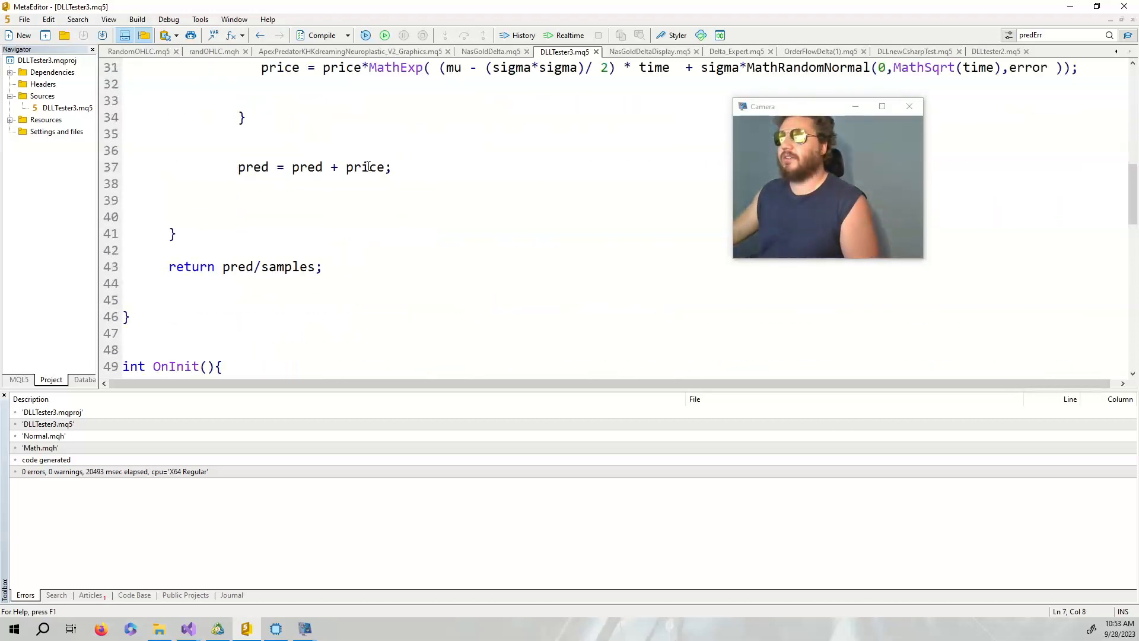
{"action": "scroll", "coordinate": [366, 167], "scroll_direction": "down", "scroll_amount": 2}
{"action": "scroll", "coordinate": [365, 166], "scroll_direction": "down", "scroll_amount": 2}
{"action": "scroll", "coordinate": [369, 165], "scroll_direction": "down", "scroll_amount": 1}
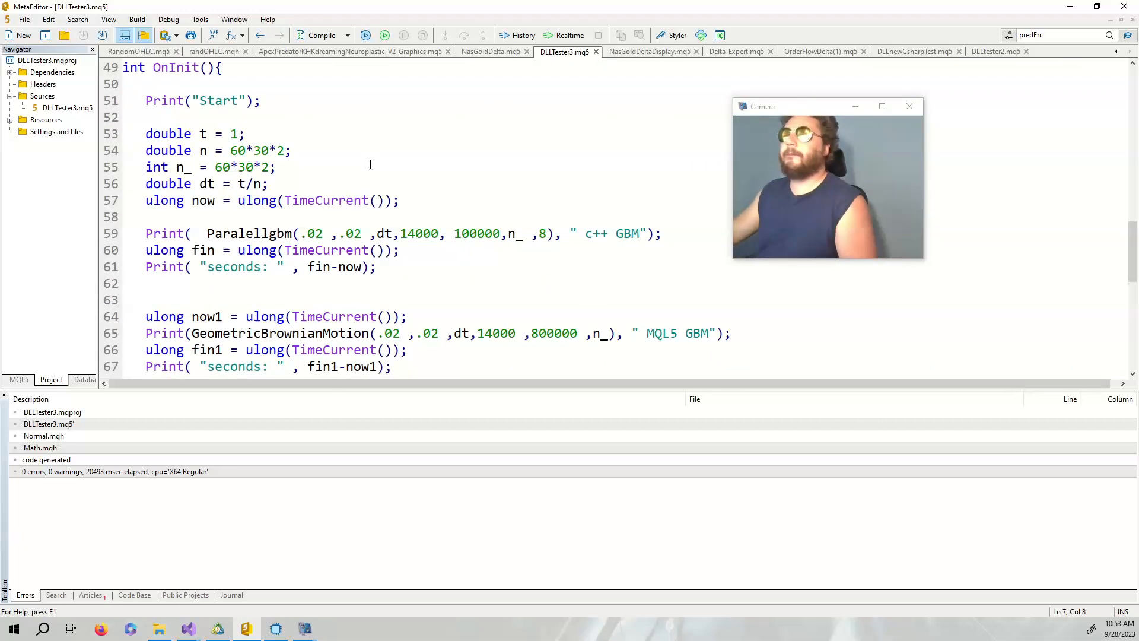
{"action": "scroll", "coordinate": [285, 156], "scroll_direction": "down", "scroll_amount": 2}
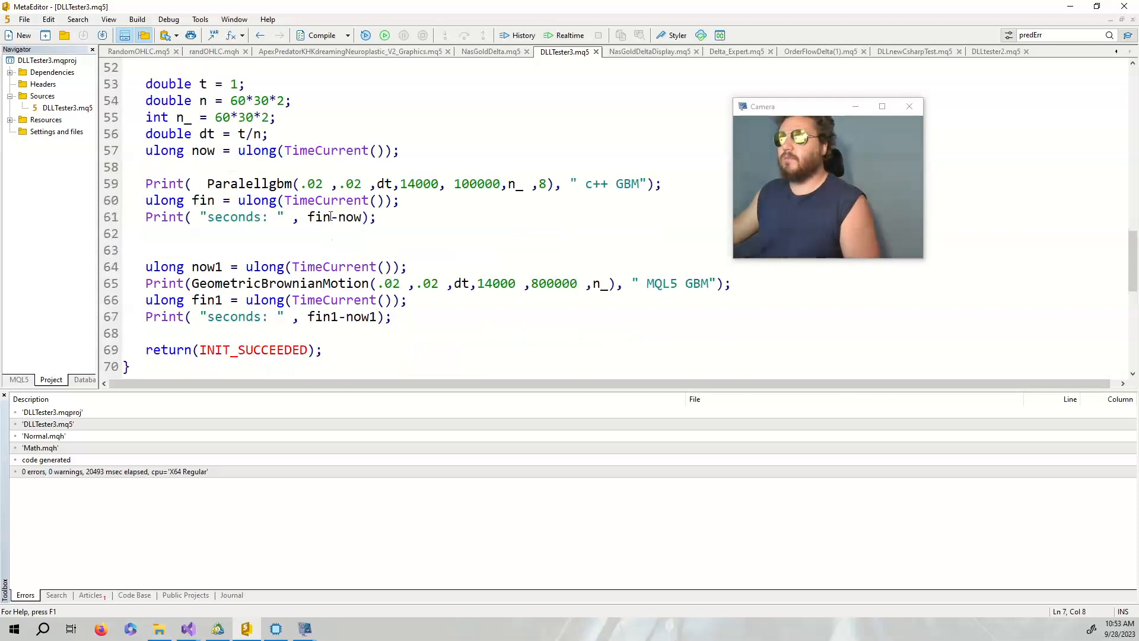
{"action": "scroll", "coordinate": [354, 180], "scroll_direction": "down", "scroll_amount": 1}
{"action": "scroll", "coordinate": [359, 227], "scroll_direction": "up", "scroll_amount": 1}
{"action": "scroll", "coordinate": [381, 213], "scroll_direction": "up", "scroll_amount": 1}
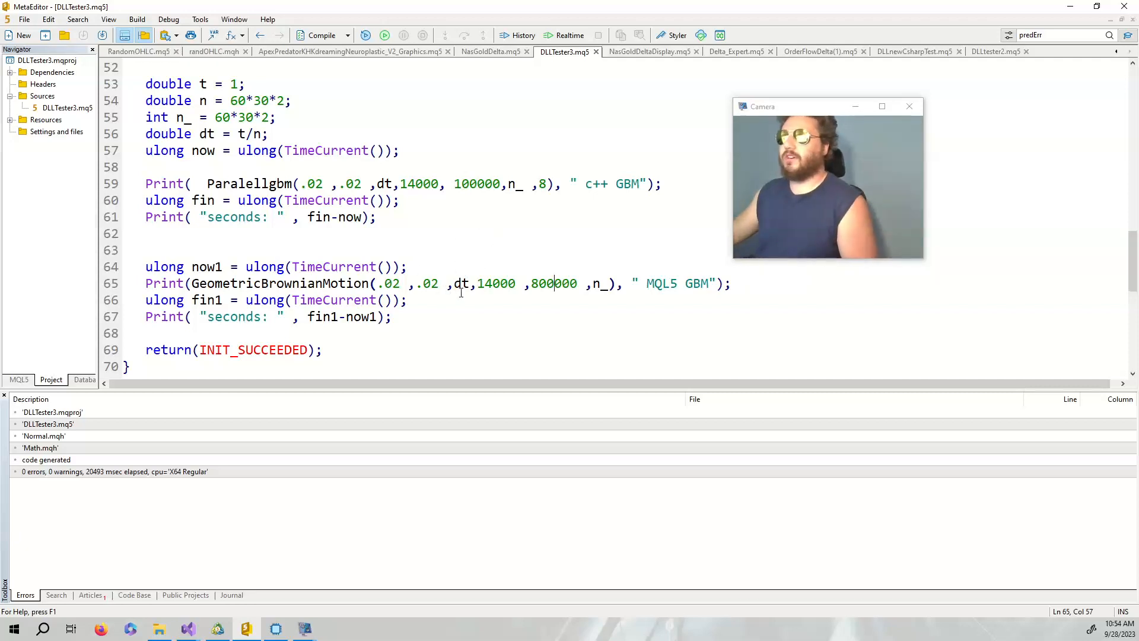
{"action": "scroll", "coordinate": [454, 284], "scroll_direction": "down", "scroll_amount": 1}
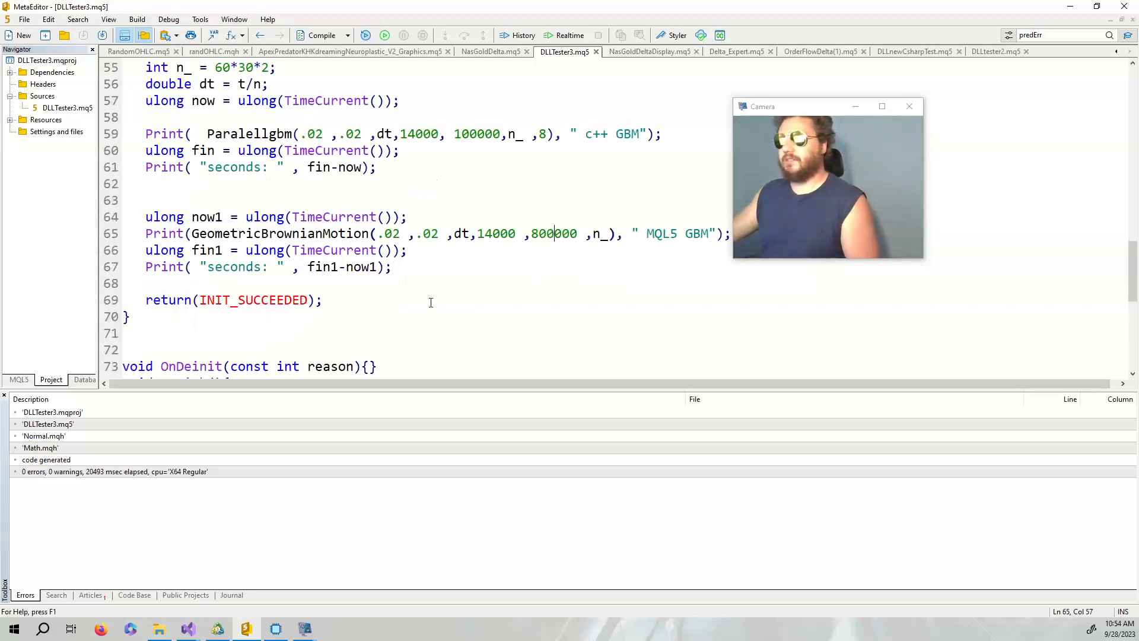
Bring MetaTrader 5 forward to show the Experts log: C++ 32 s versus MQL5 120 s.
{"action": "left_click", "coordinate": [217, 630]}
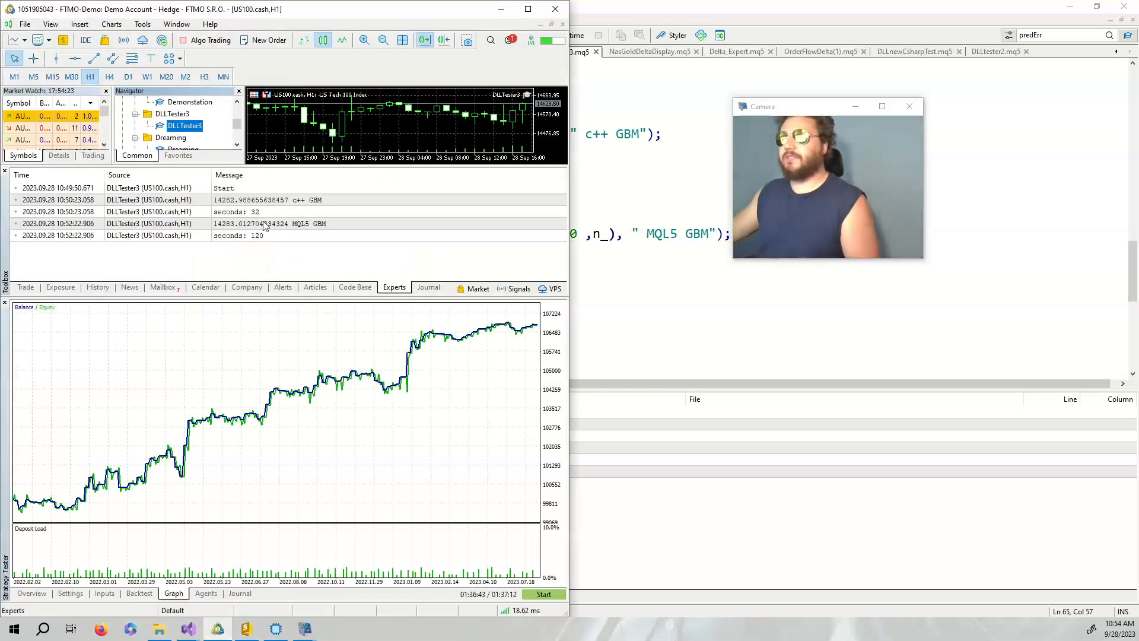